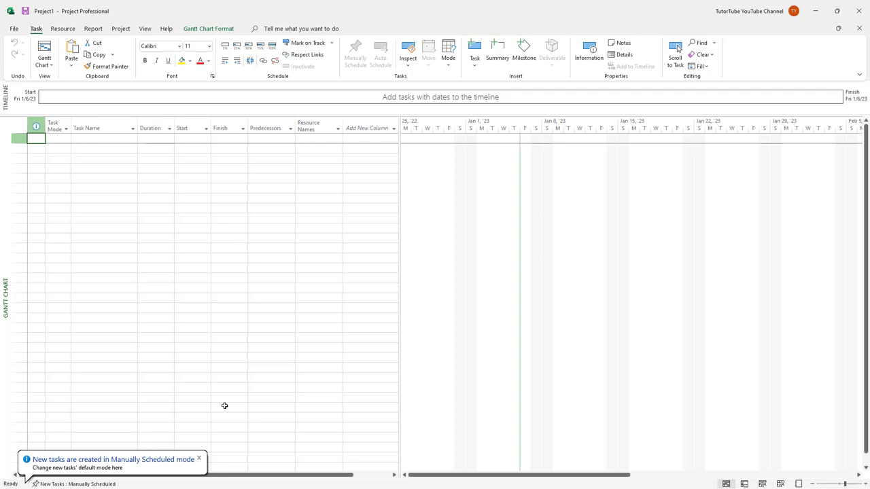
Dismiss the manually scheduled tasks notice and briefly view the File backstage pages.
left_click(199, 459)
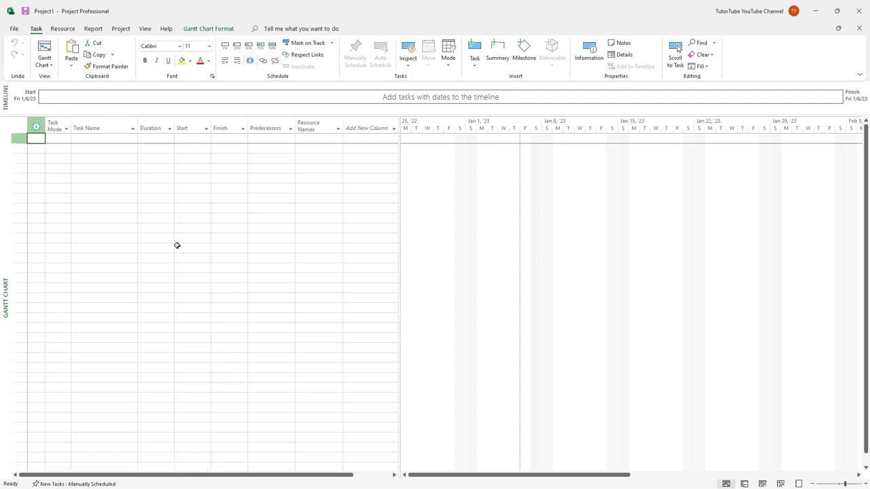
left_click(15, 31)
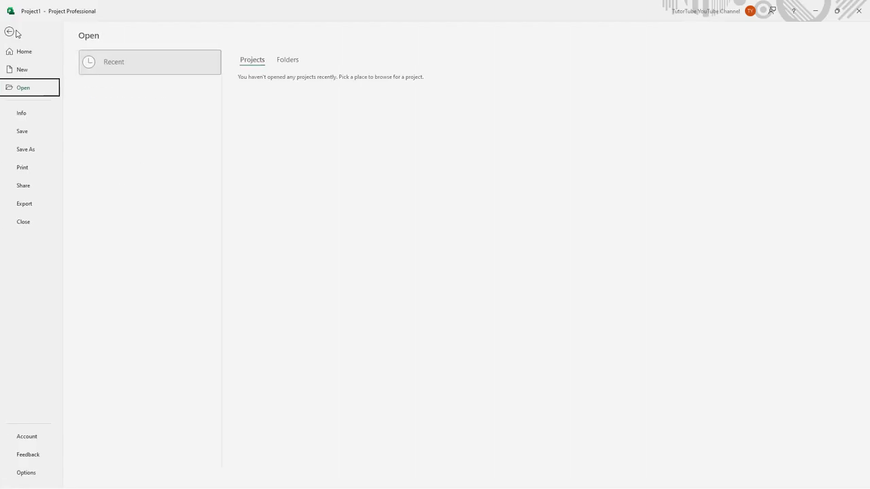
left_click(17, 33)
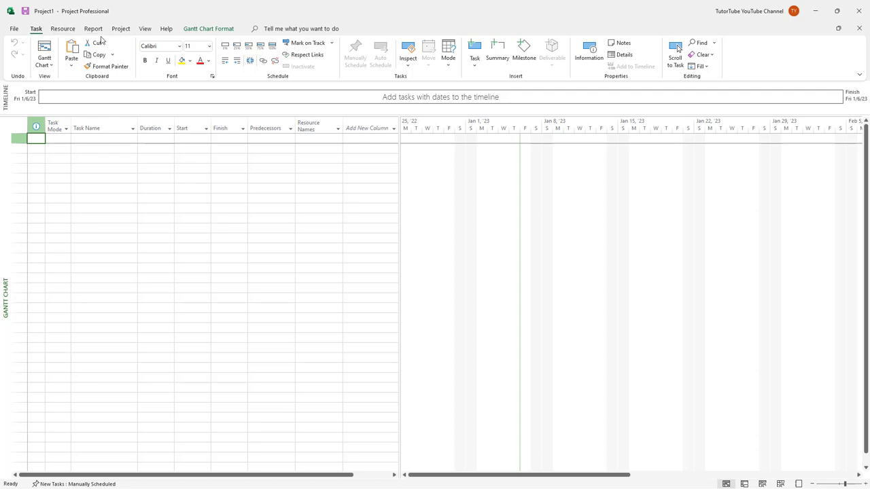
Browse the Resource, Report, Project, View and Gantt Chart Format tabs, ending on Task.
left_click(63, 29)
left_click(93, 29)
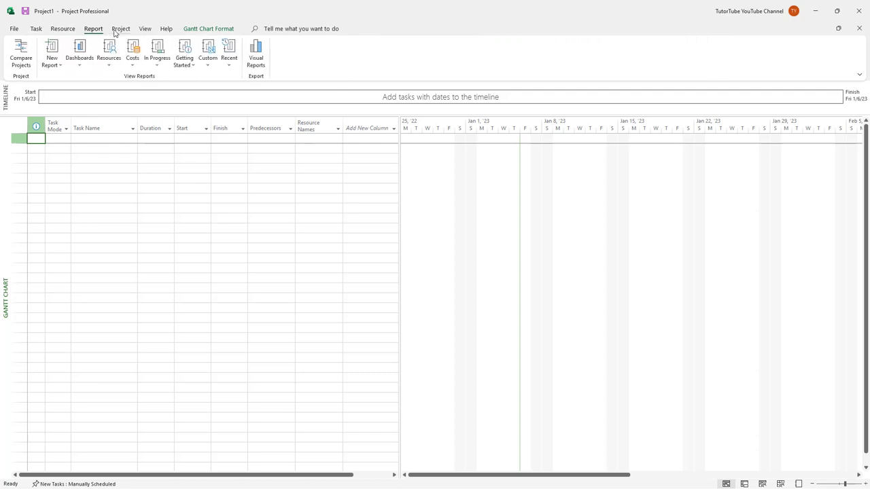
left_click(117, 30)
left_click(145, 28)
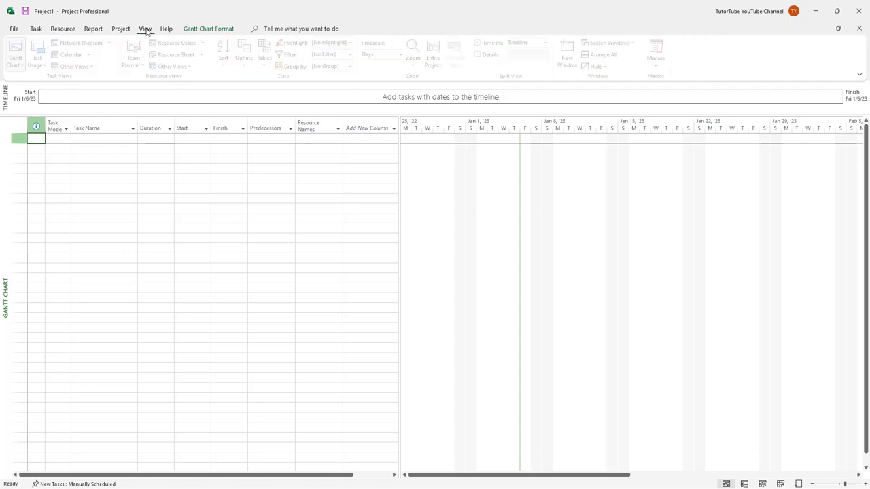
left_click(206, 29)
left_click(36, 29)
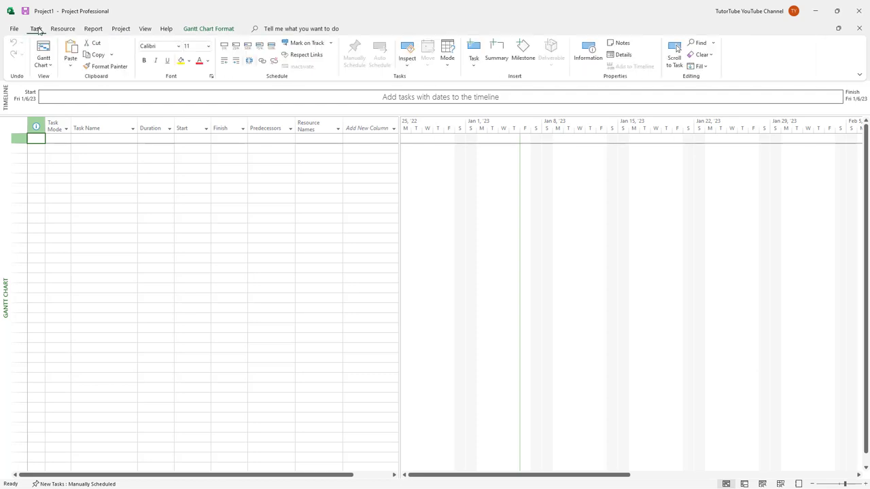
left_click_drag(52, 158, 295, 311)
left_click(349, 218)
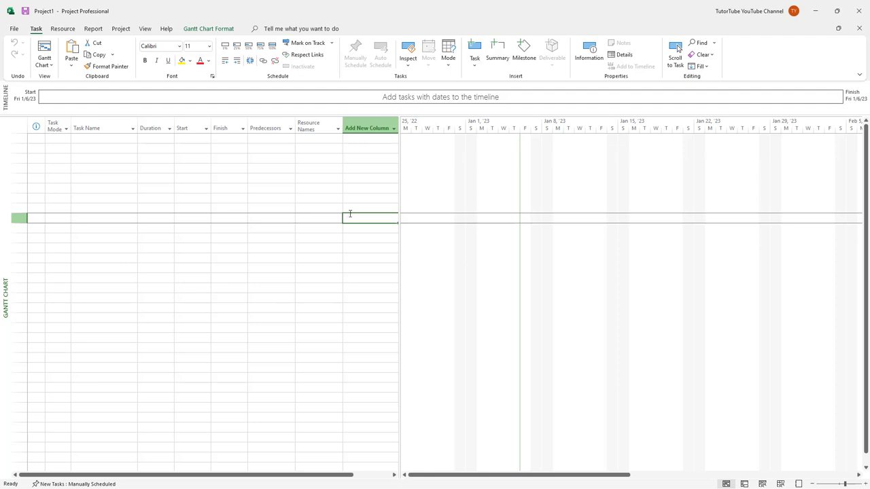
left_click(215, 168)
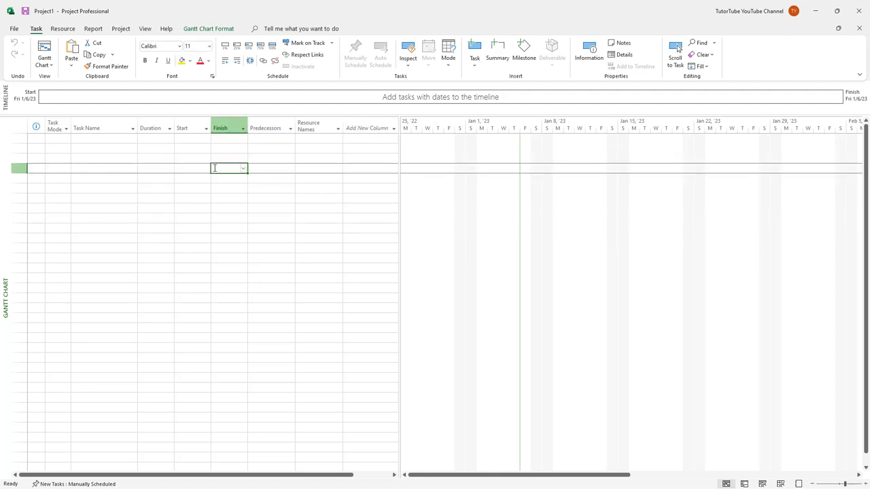
left_click(781, 484)
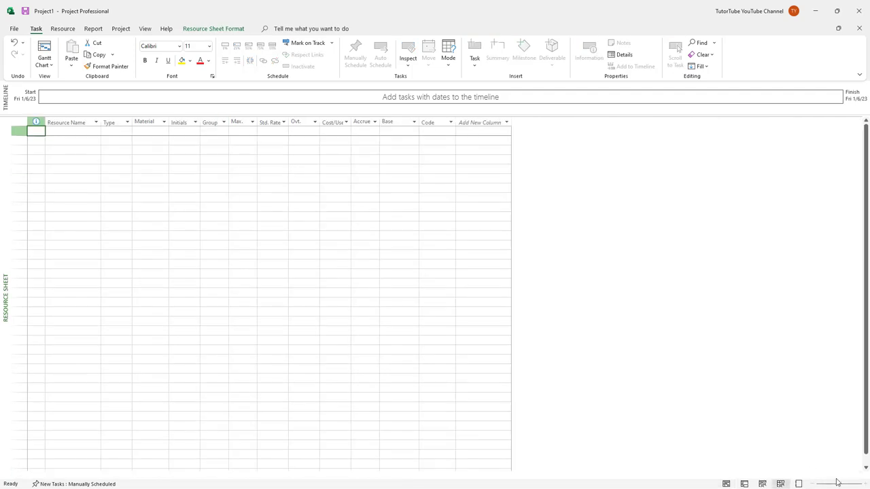
left_click(769, 485)
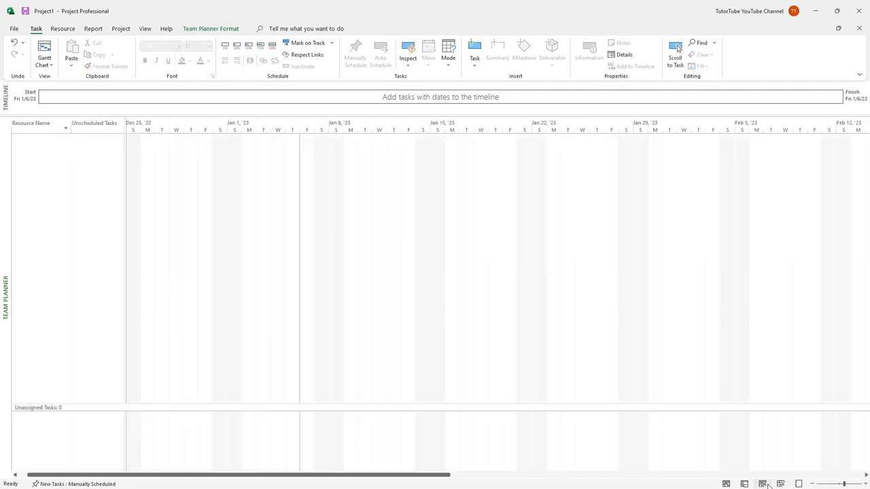
left_click_drag(445, 475, 577, 471)
left_click_drag(845, 485, 848, 485)
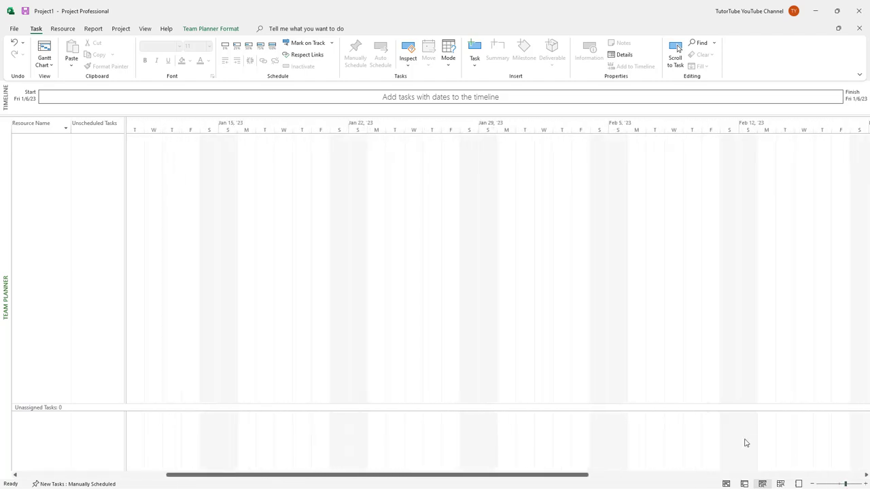
left_click(745, 484)
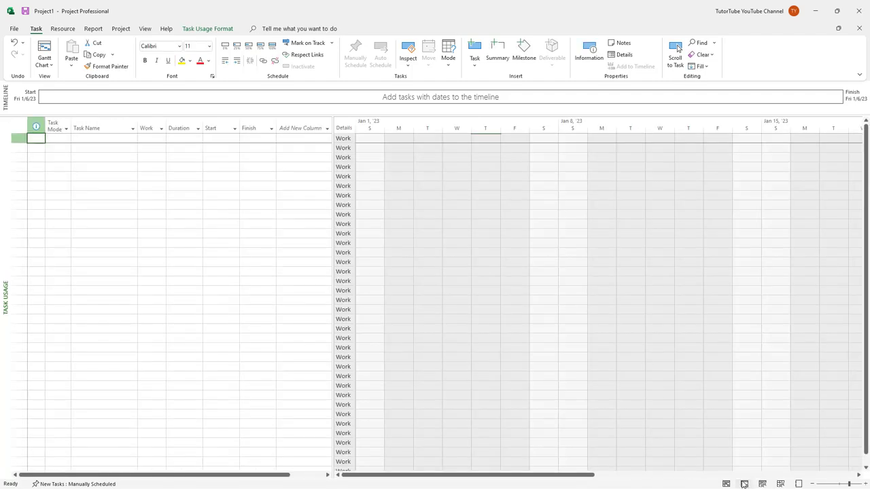
left_click(726, 484)
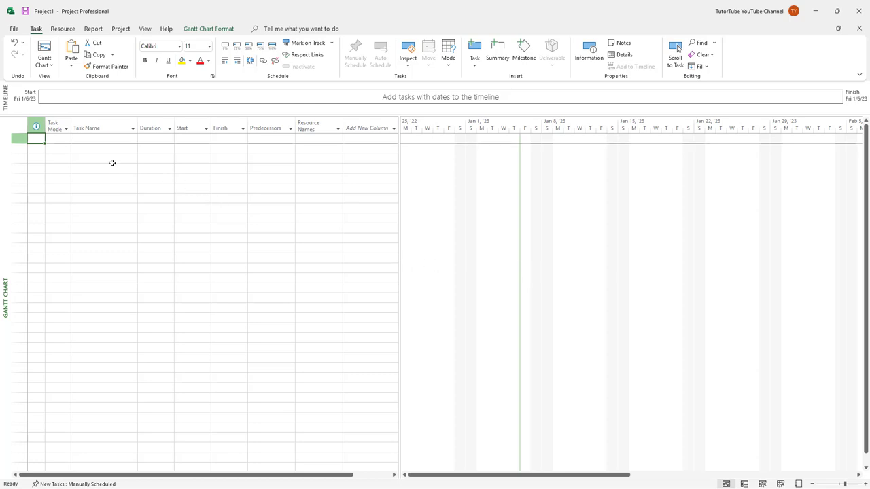
left_click_drag(105, 148, 325, 323)
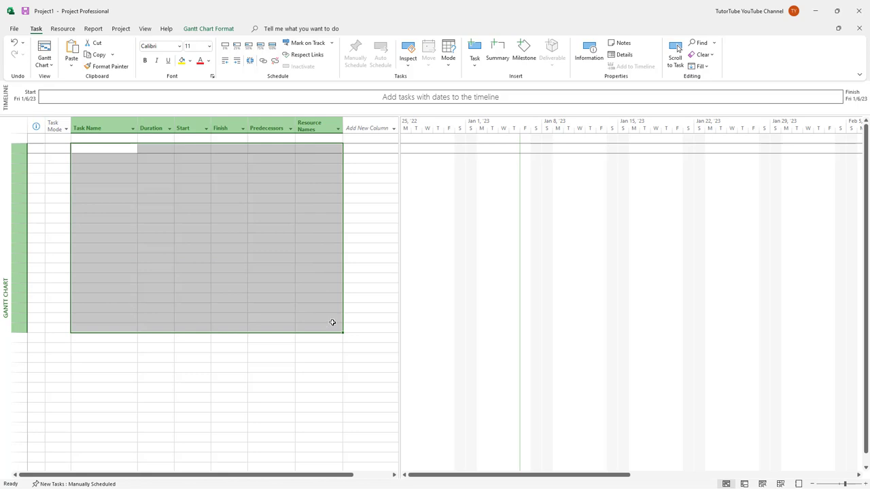
left_click(281, 282)
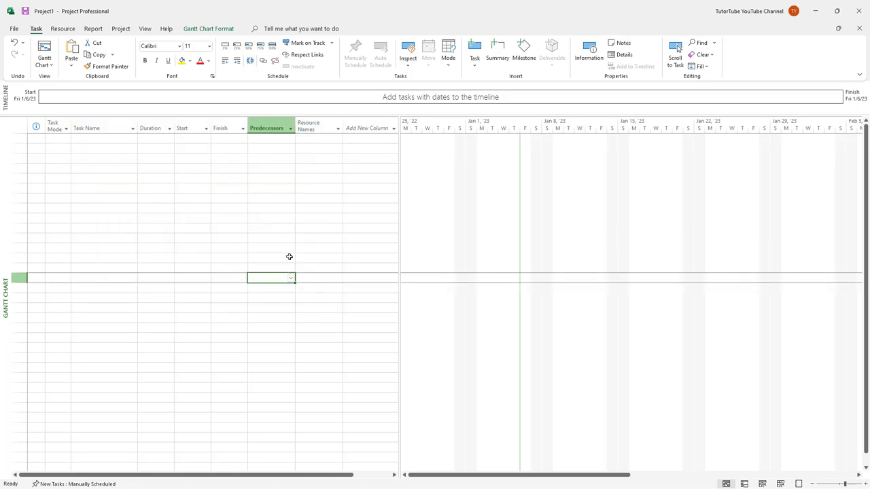
left_click(225, 216)
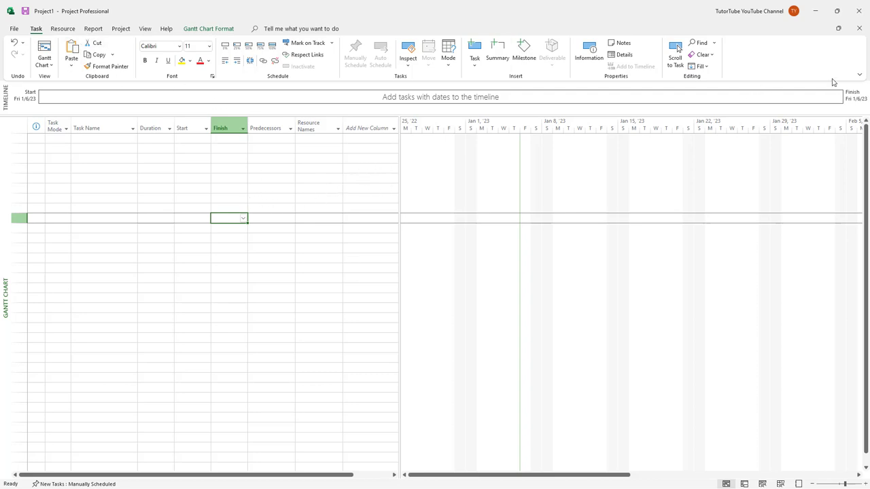
On the Project tab, collapse the ribbon to Show tabs only.
left_click(120, 28)
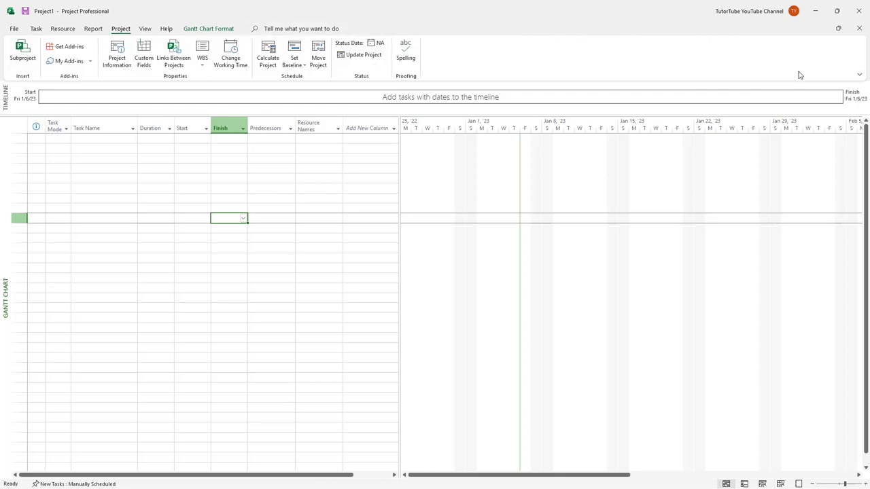
left_click(859, 75)
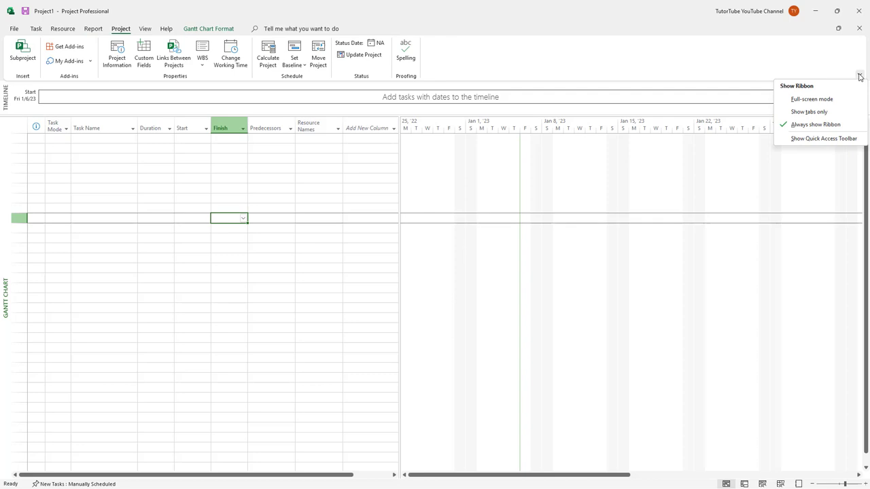
left_click(826, 112)
Drop down the View commands, then set the ribbon display to Always show Ribbon.
left_click(144, 29)
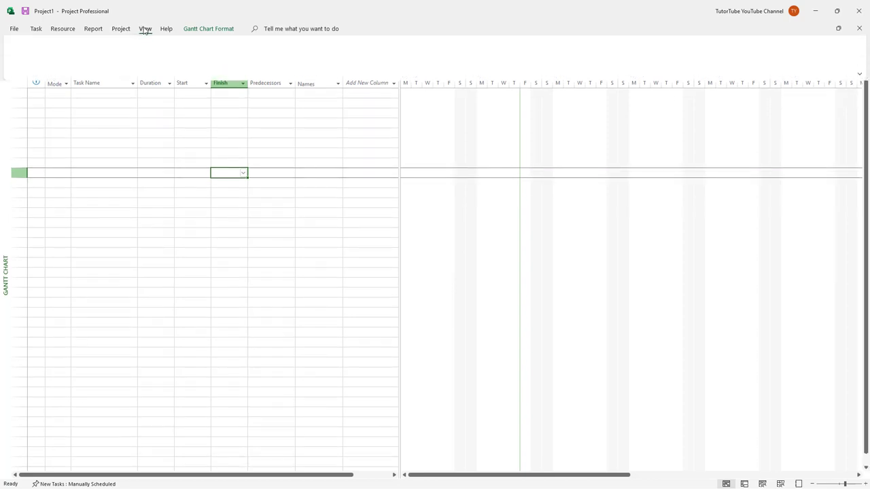
left_click(144, 29)
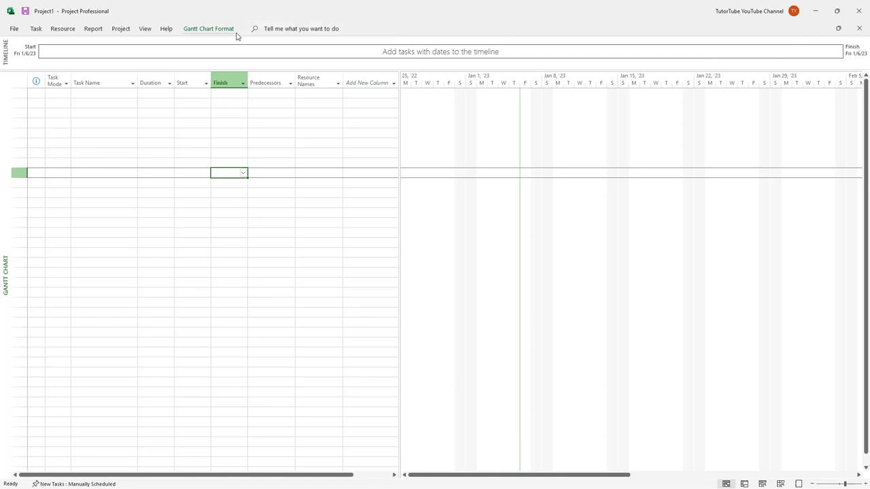
left_click(145, 28)
left_click(859, 74)
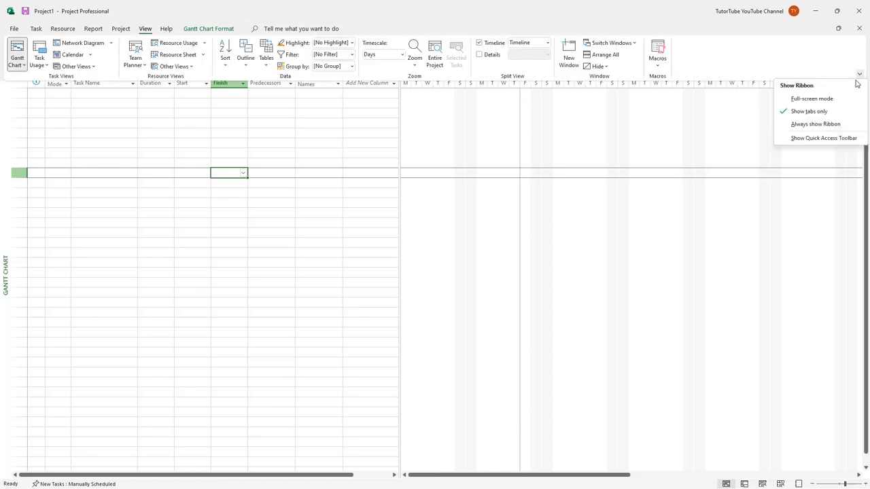
left_click(819, 126)
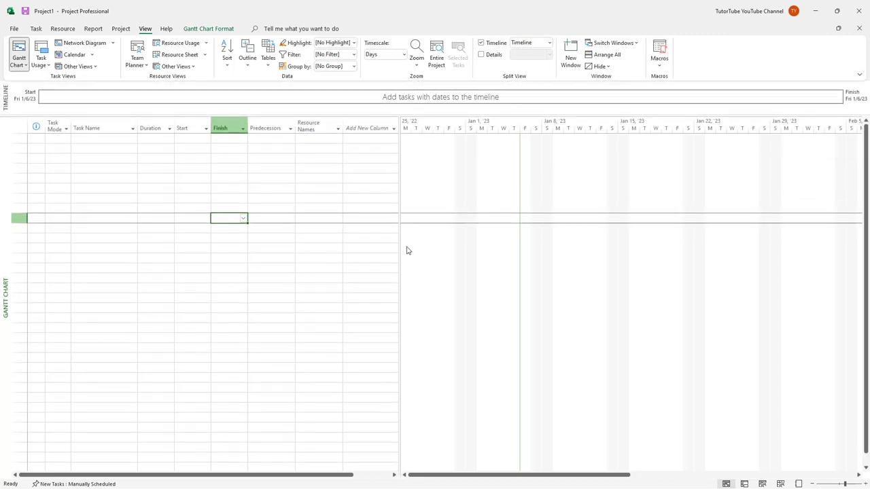
left_click_drag(320, 476, 278, 472)
left_click(320, 308)
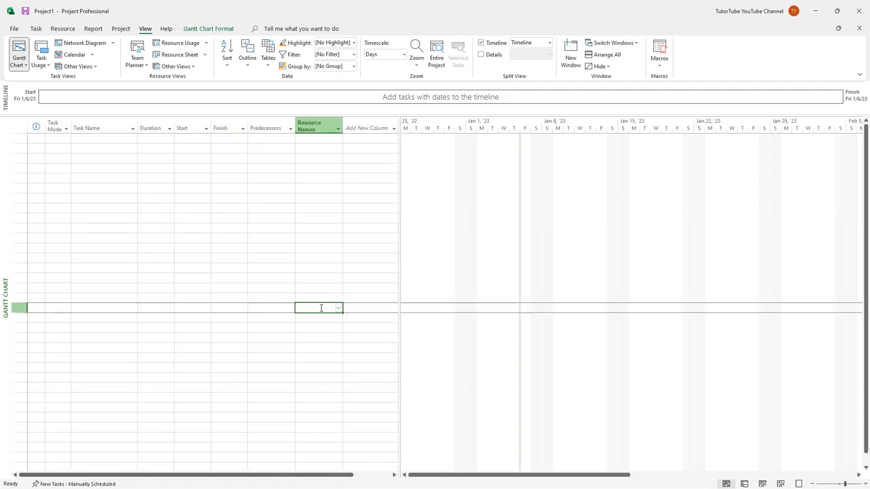